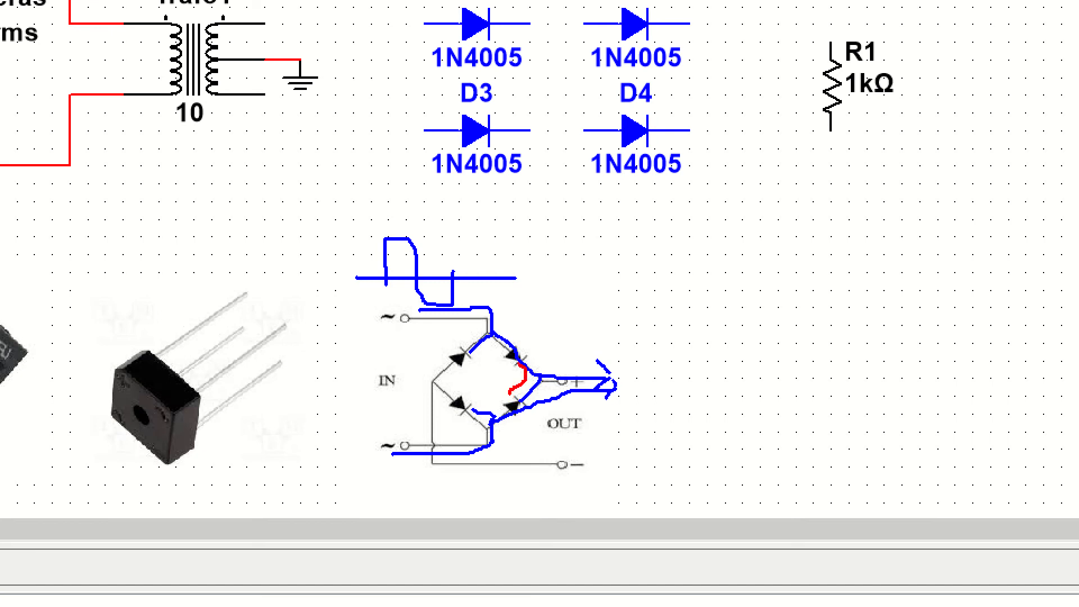
pyautogui.moveTo(520, 364); pyautogui.dragTo(490, 363)
pyautogui.moveTo(560, 346); pyautogui.dragTo(632, 417)
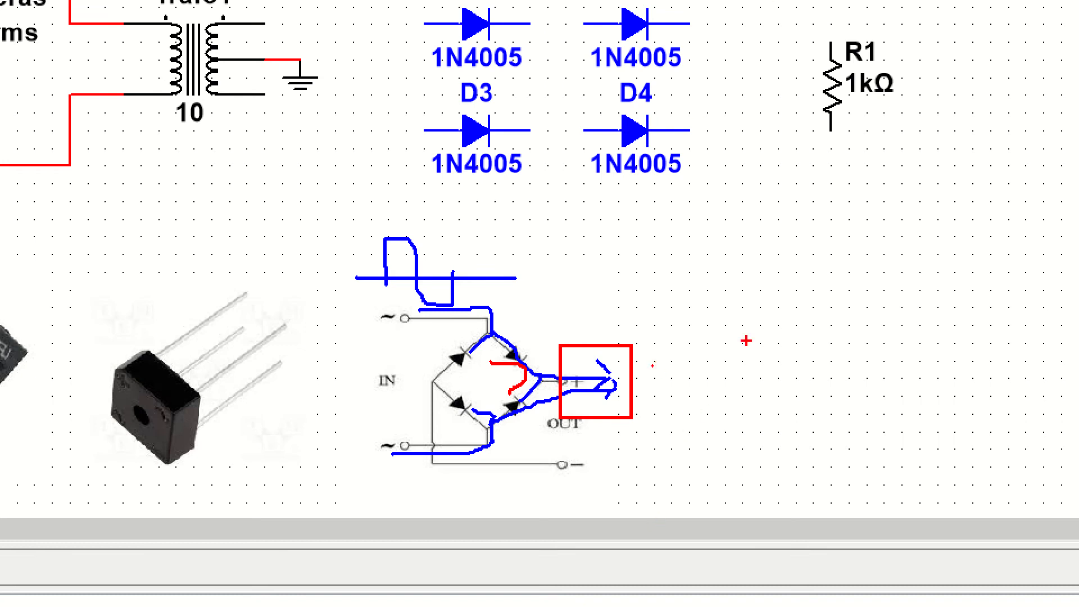
pyautogui.moveTo(646, 340)
pyautogui.mouseDown()
pyautogui.moveTo(647, 366)
pyautogui.moveTo(683, 350)
pyautogui.mouseUp()
pyautogui.moveTo(641, 463); pyautogui.dragTo(702, 462)
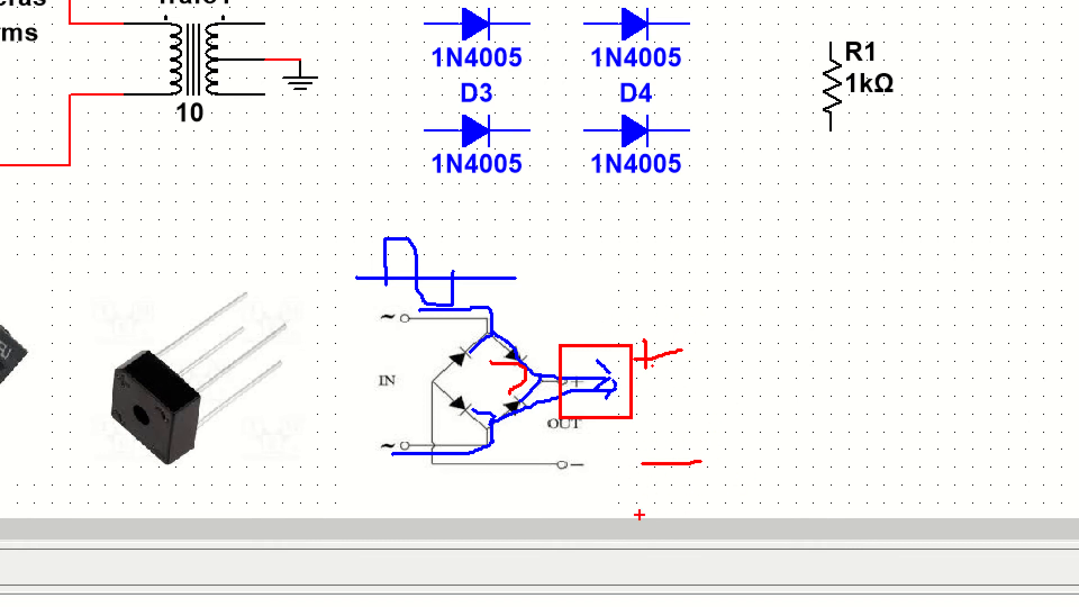
pyautogui.press('Escape')
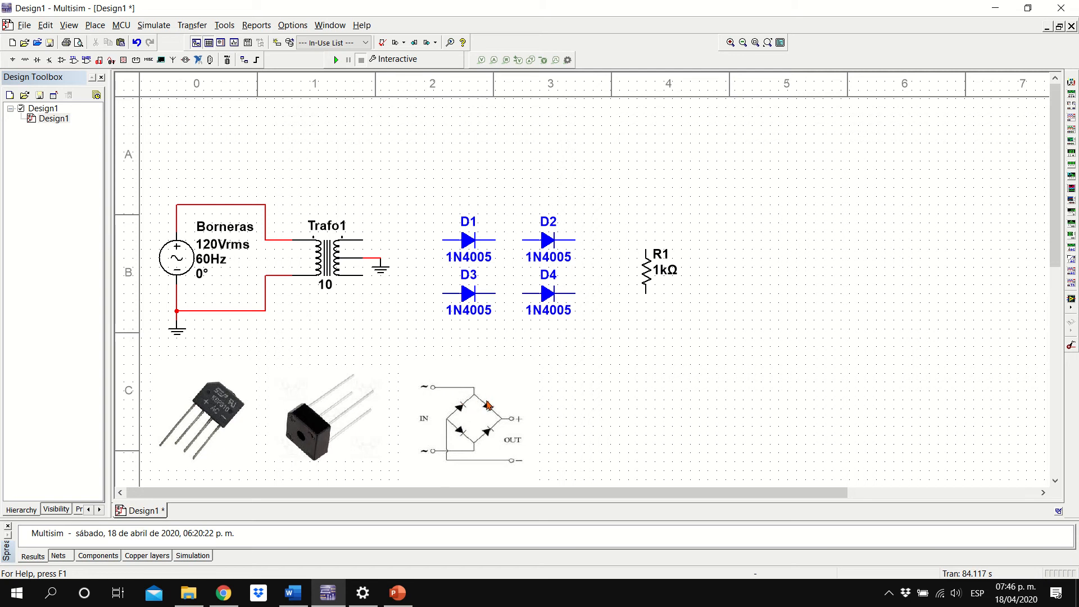
# Wire the diode bridge by joining D1 to D2, D3 to D4, the free cathodes of D2 and D4, and the free anodes of D1 and D3
pyautogui.click(523, 240)
pyautogui.click(495, 294)
pyautogui.click(522, 294)
pyautogui.click(575, 240)
pyautogui.click(576, 293)
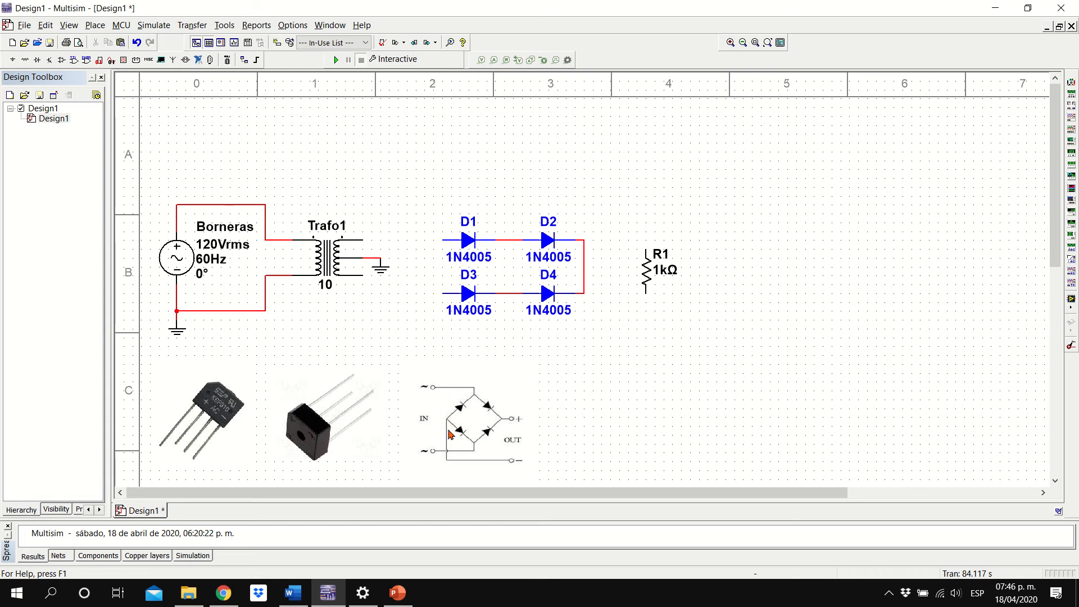
pyautogui.click(432, 240)
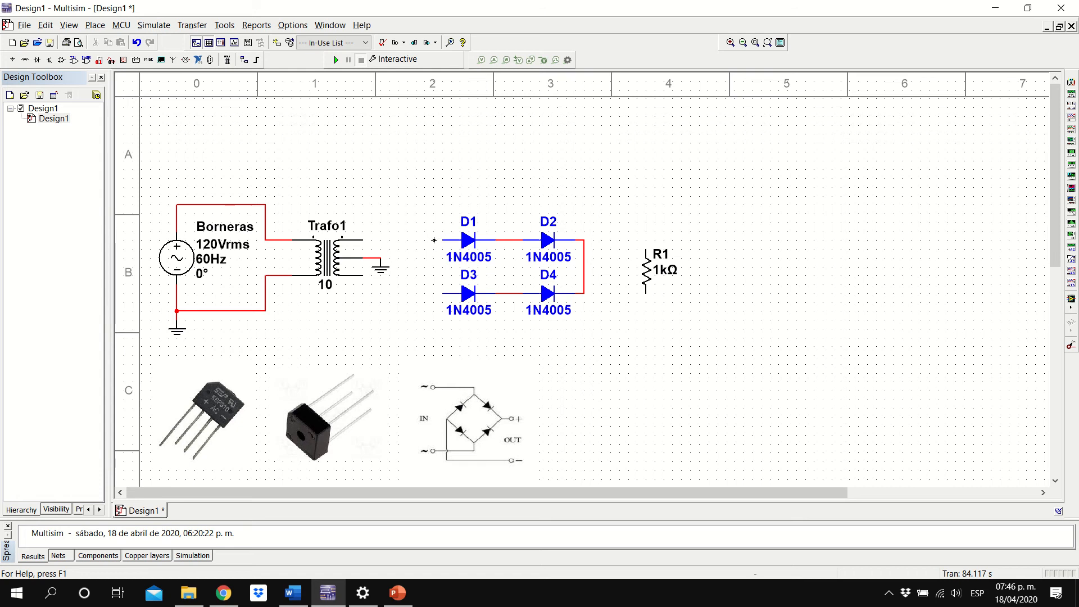
pyautogui.click(442, 293)
# Connect the transformer's upper secondary lead to the D1–D2 junction and its lower secondary lead to the D3–D4 junction
pyautogui.click(505, 240)
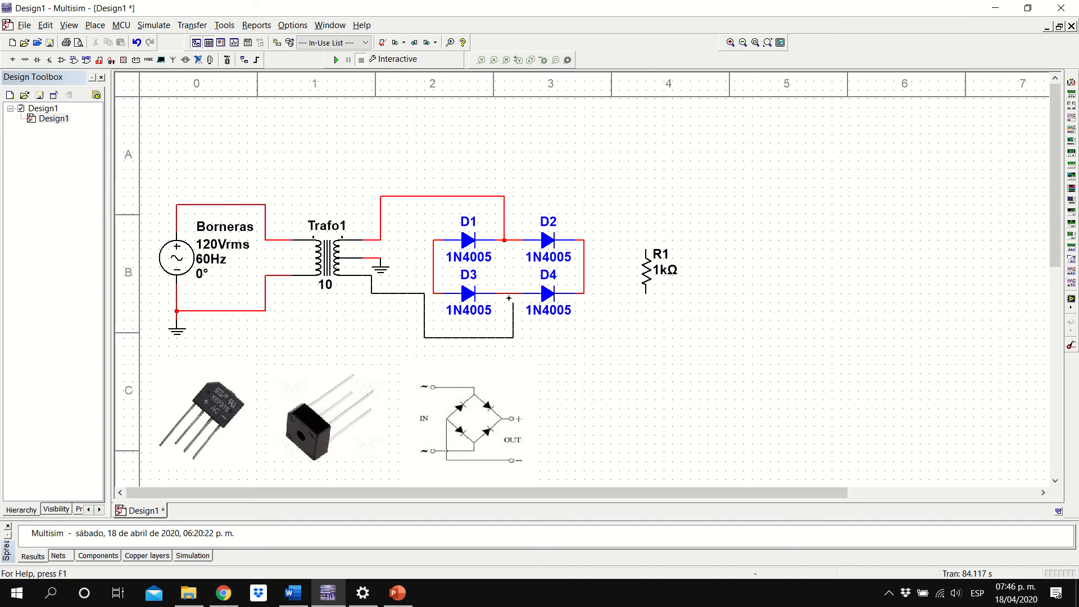
pyautogui.click(513, 293)
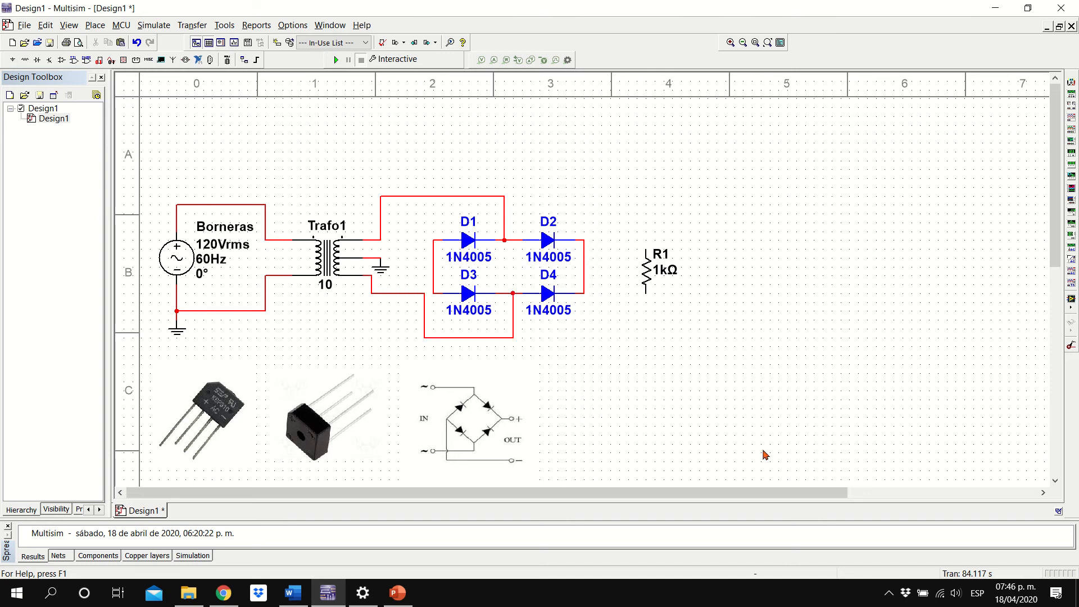
pyautogui.click(418, 377)
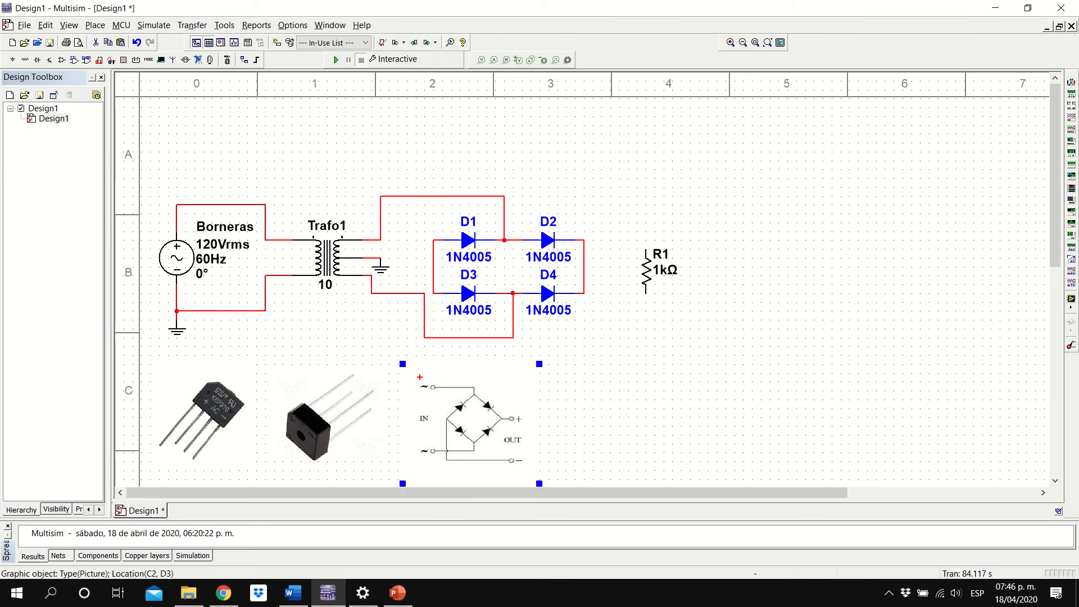
pyautogui.moveTo(420, 377); pyautogui.dragTo(483, 402)
pyautogui.moveTo(415, 441); pyautogui.dragTo(482, 458)
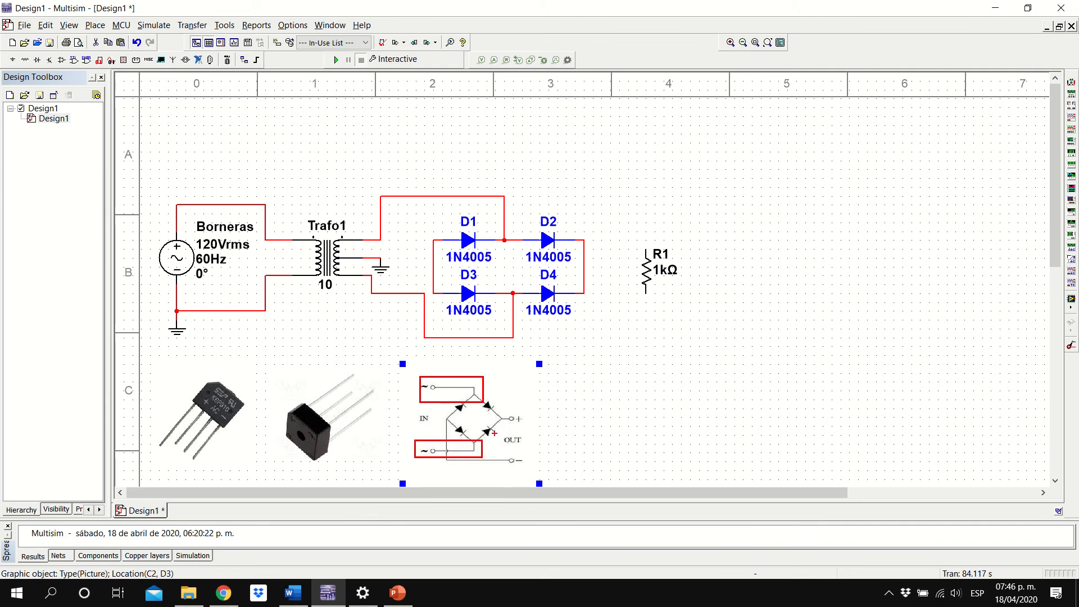
pyautogui.moveTo(497, 406); pyautogui.dragTo(533, 430)
pyautogui.moveTo(436, 412); pyautogui.dragTo(457, 427)
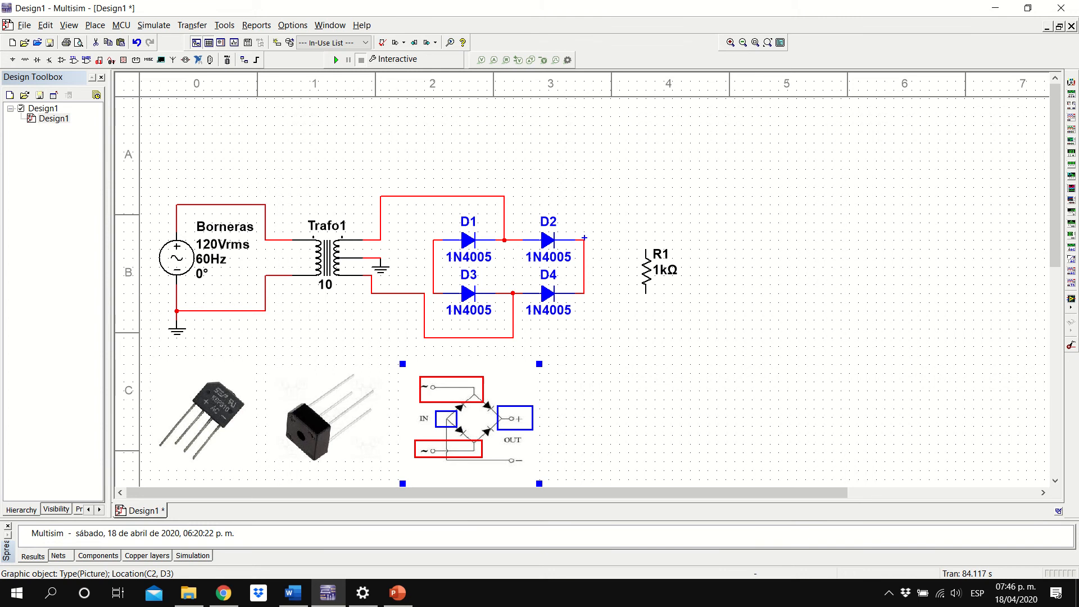
pyautogui.moveTo(574, 224); pyautogui.dragTo(618, 346)
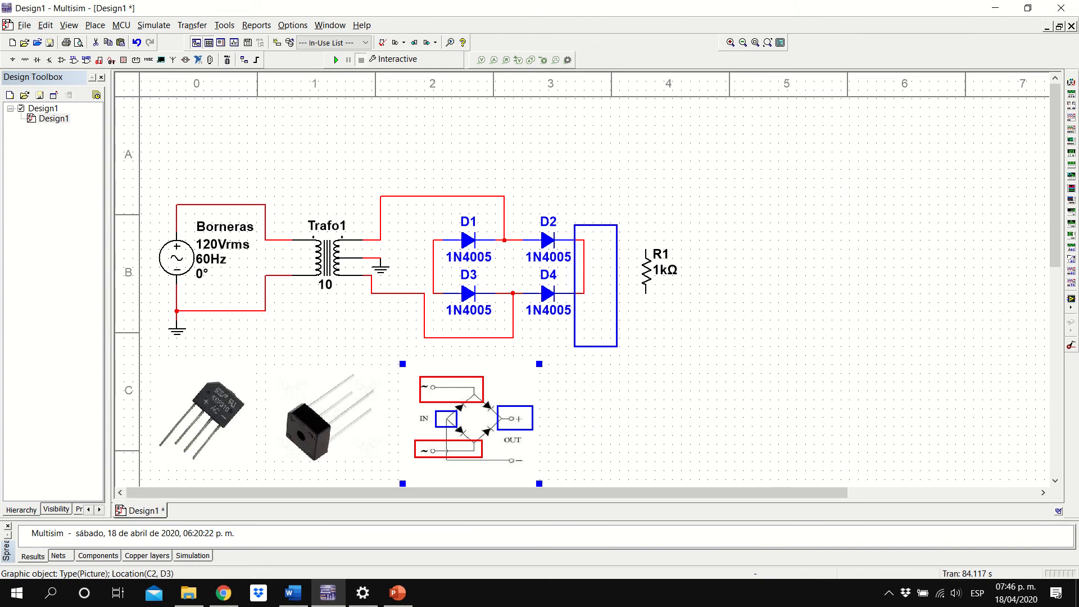
pyautogui.press('Escape')
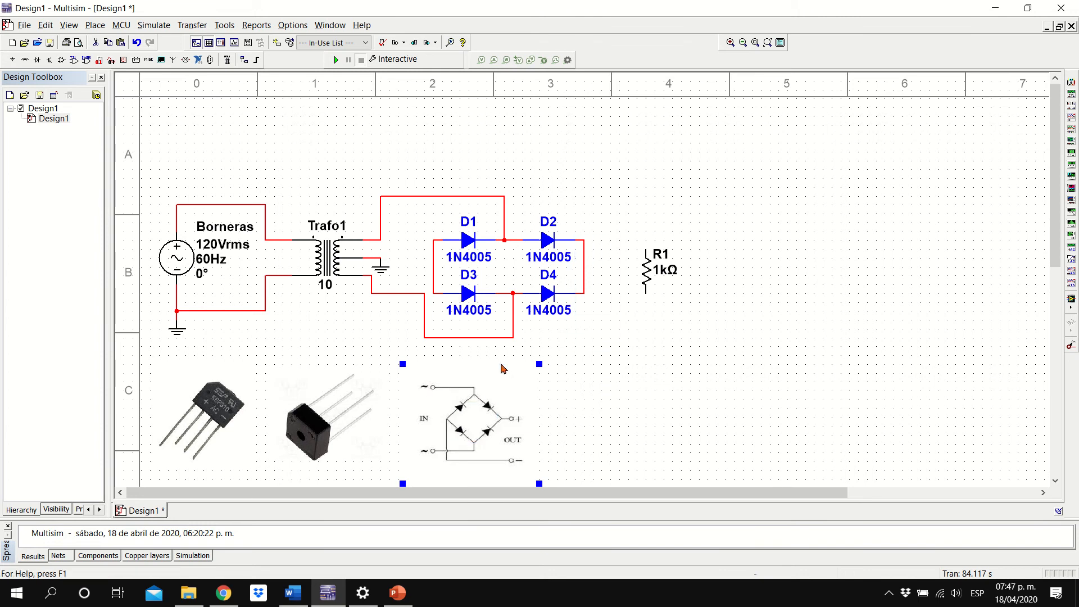
pyautogui.click(665, 402)
# Connect resistor R1's upper end to the D2–D4 cathode junction and its lower end to the D1–D3 anode junction
pyautogui.click(584, 240)
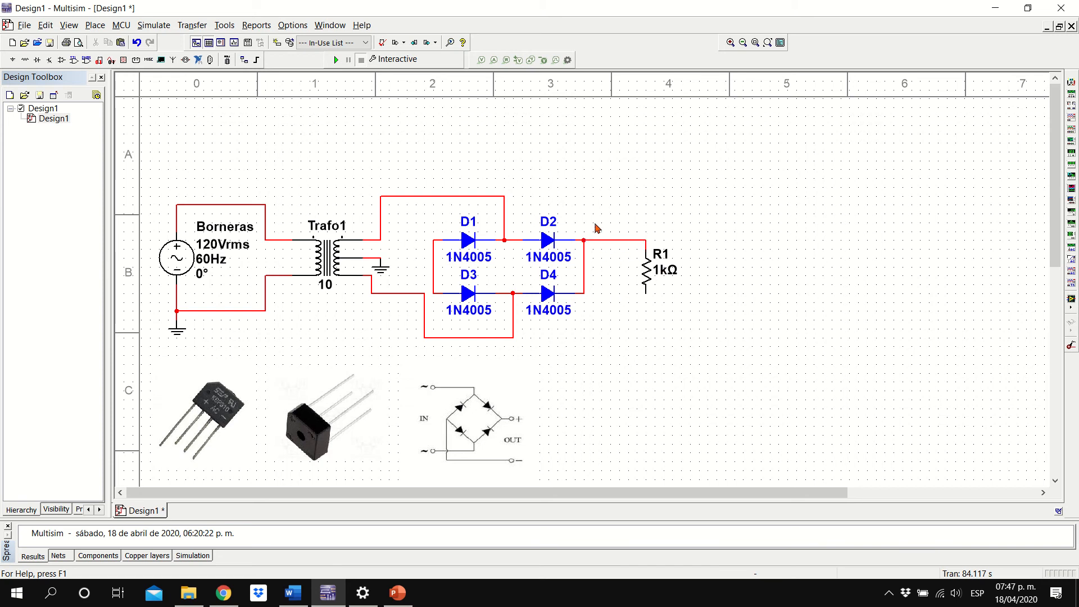
pyautogui.click(647, 291)
pyautogui.click(406, 292)
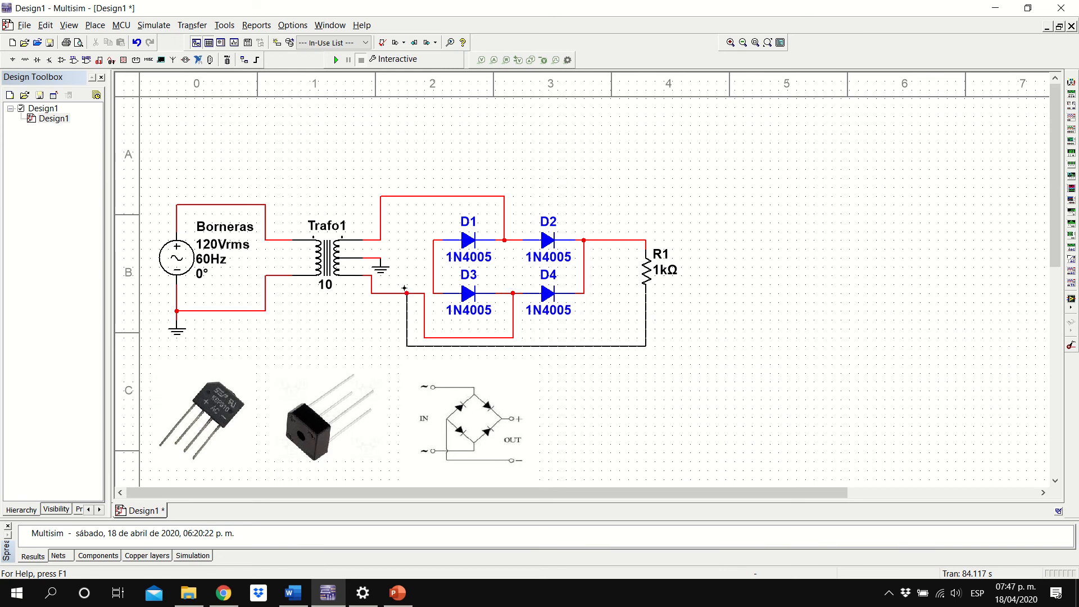
pyautogui.click(433, 265)
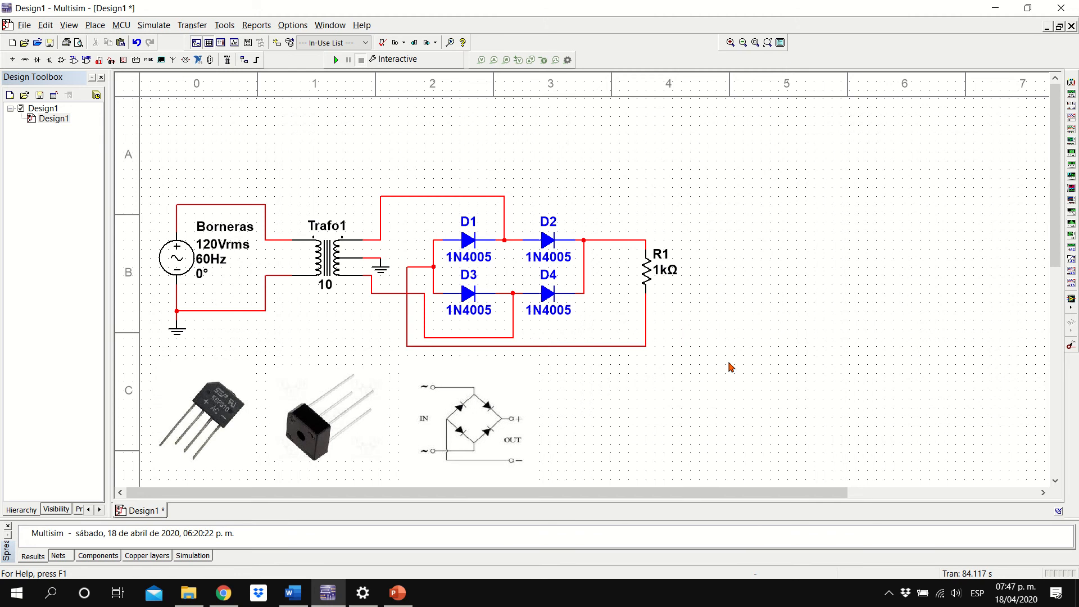
# Change the reference designator of load resistor R1 to Carga
pyautogui.doubleClick(650, 275)
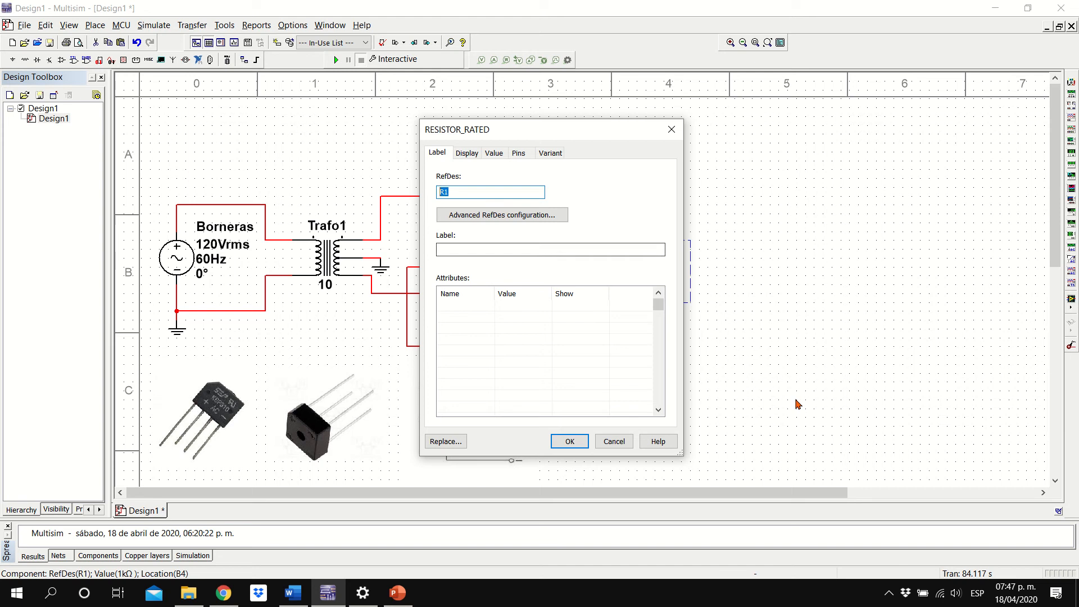
pyautogui.write('Carga')
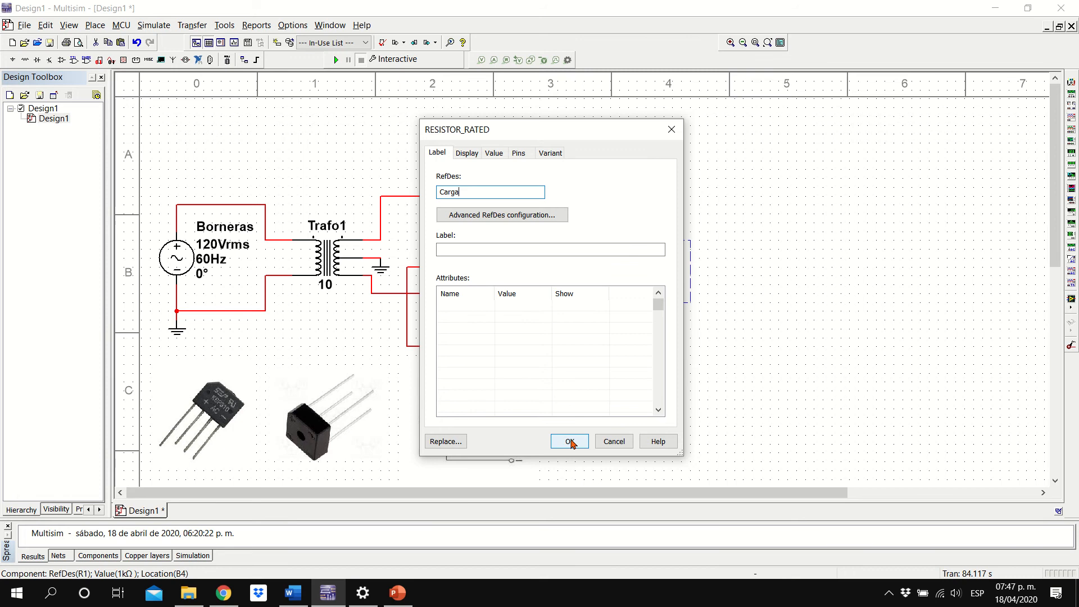
pyautogui.click(571, 443)
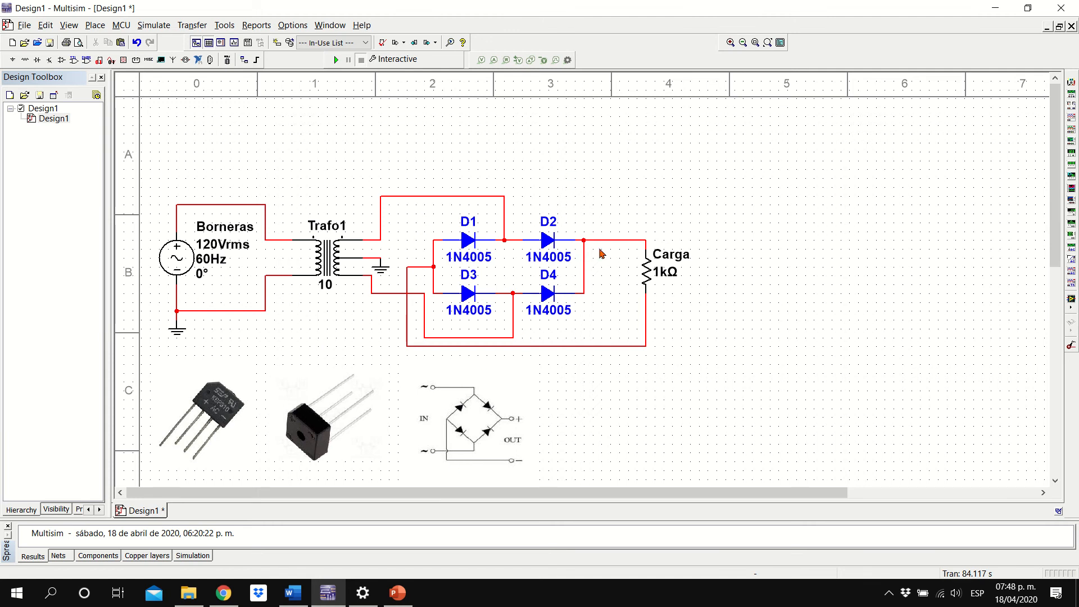
# Place an oscilloscope above the circuit and wire its channel A across the load resistor, positive to the D2–D4 junction
pyautogui.click(1071, 117)
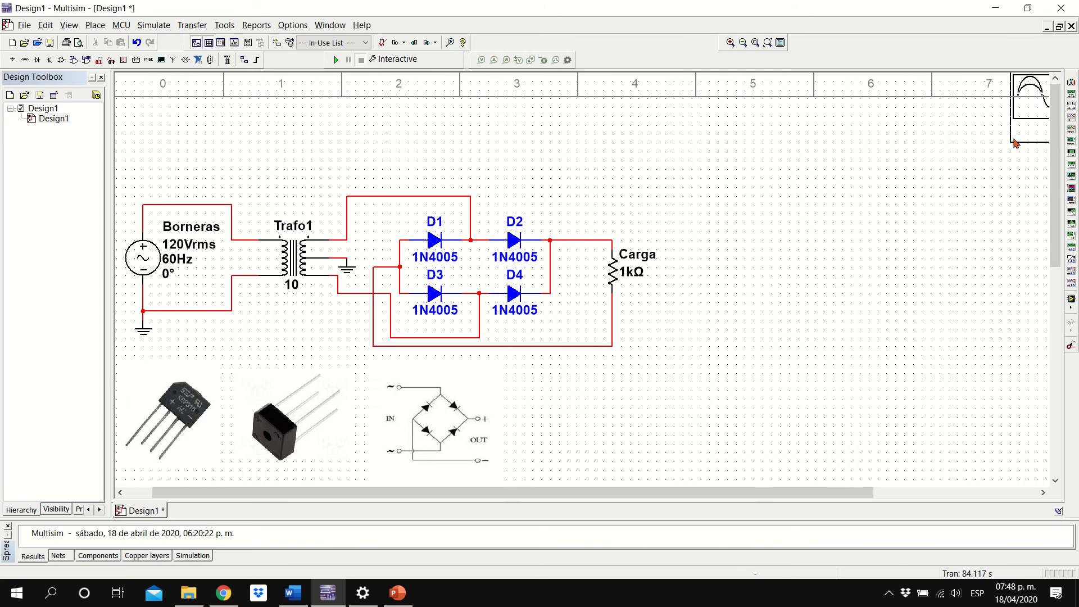
pyautogui.click(549, 202)
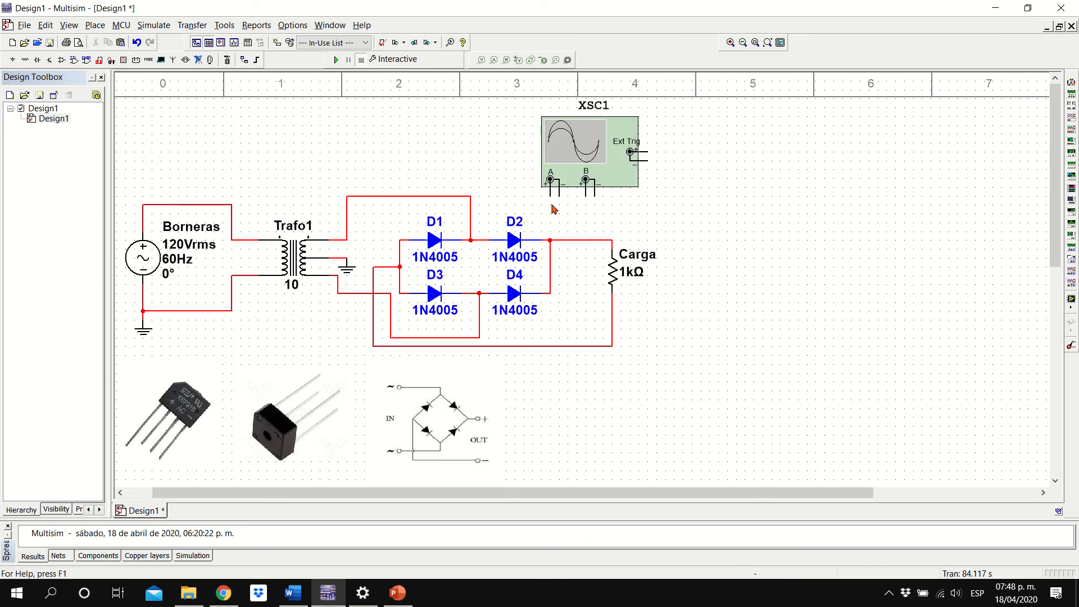
pyautogui.click(548, 198)
pyautogui.click(554, 240)
pyautogui.click(557, 198)
pyautogui.click(613, 347)
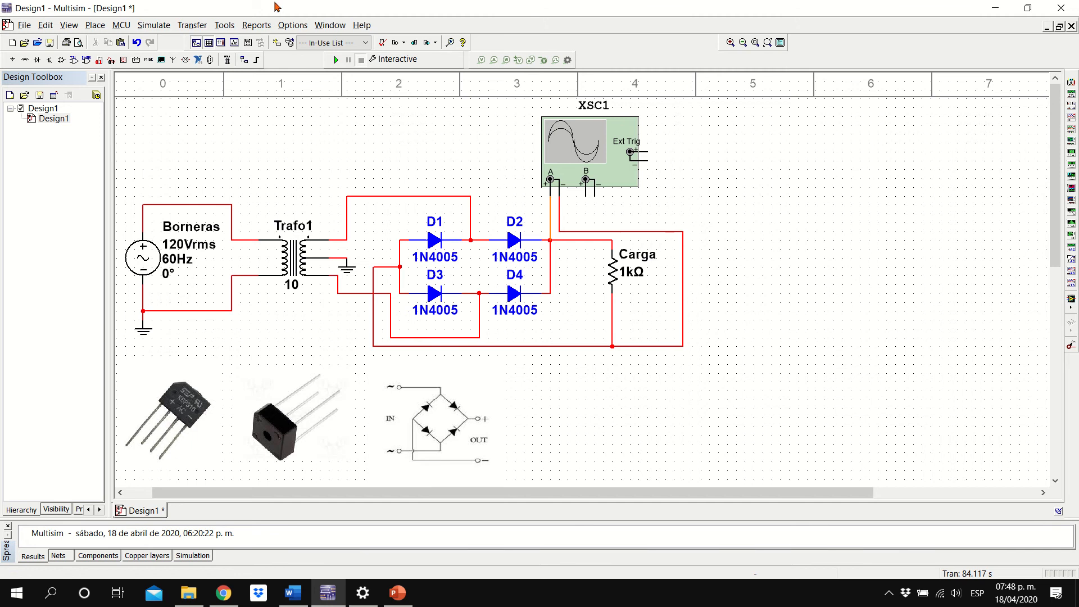
# Run the simulation and set the oscilloscope's channel A scale to 10 V/Div
pyautogui.click(335, 60)
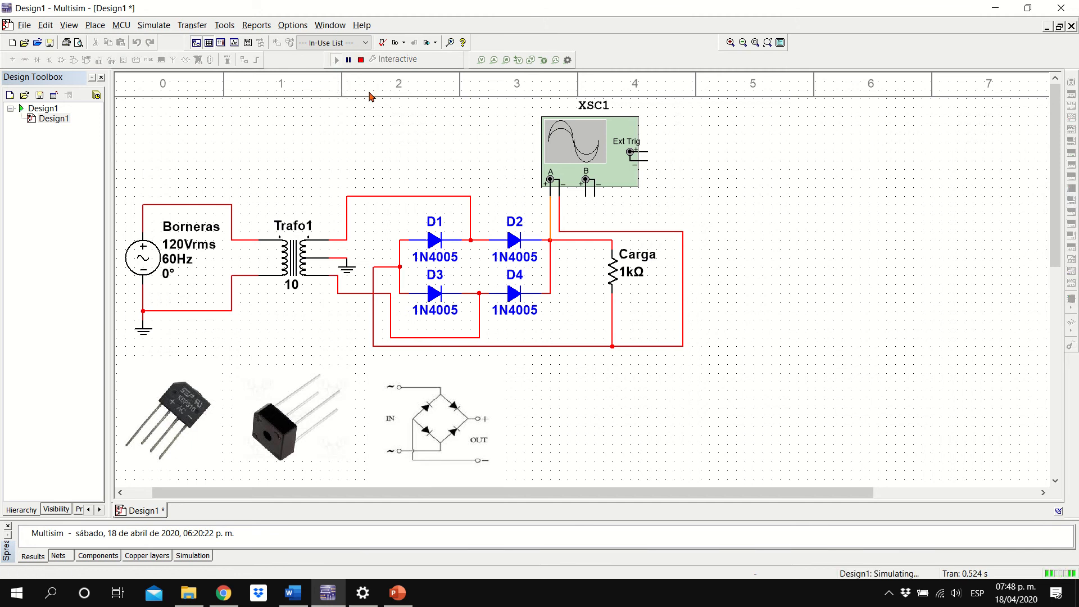
pyautogui.doubleClick(583, 161)
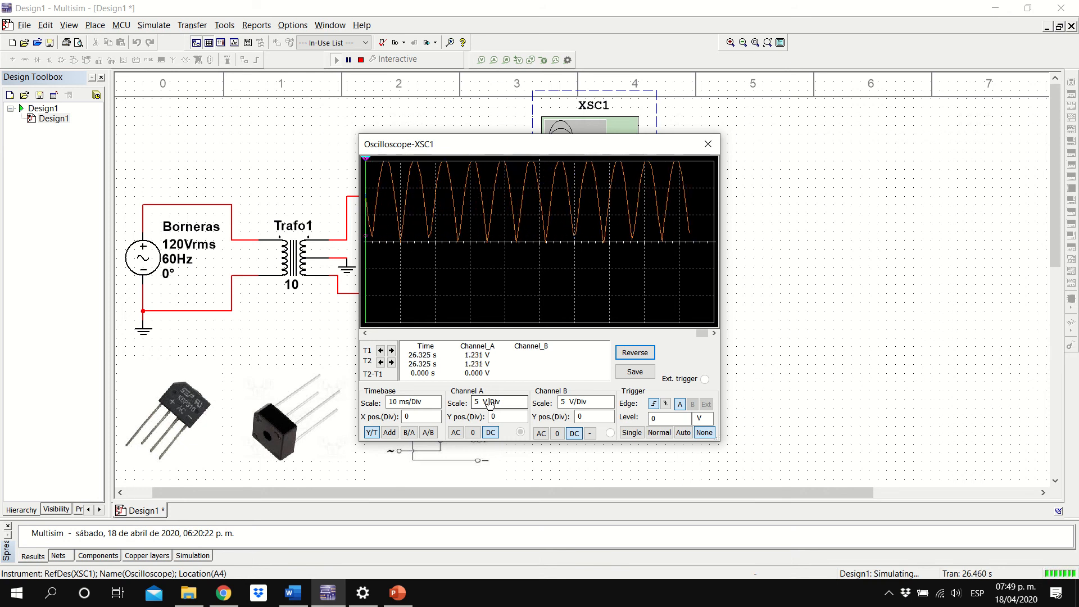
pyautogui.click(491, 402)
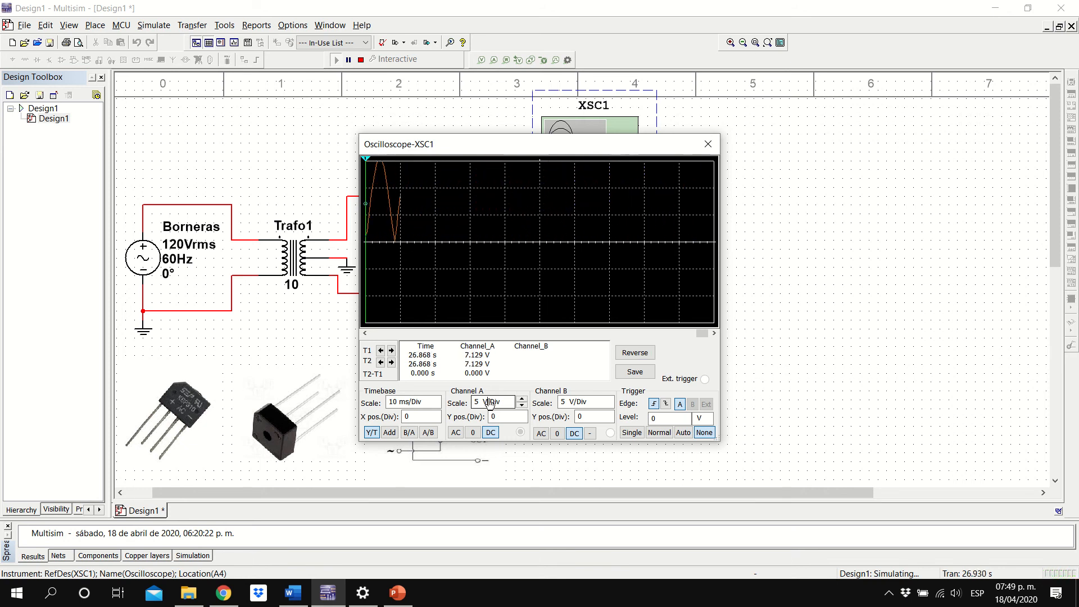
pyautogui.click(522, 399)
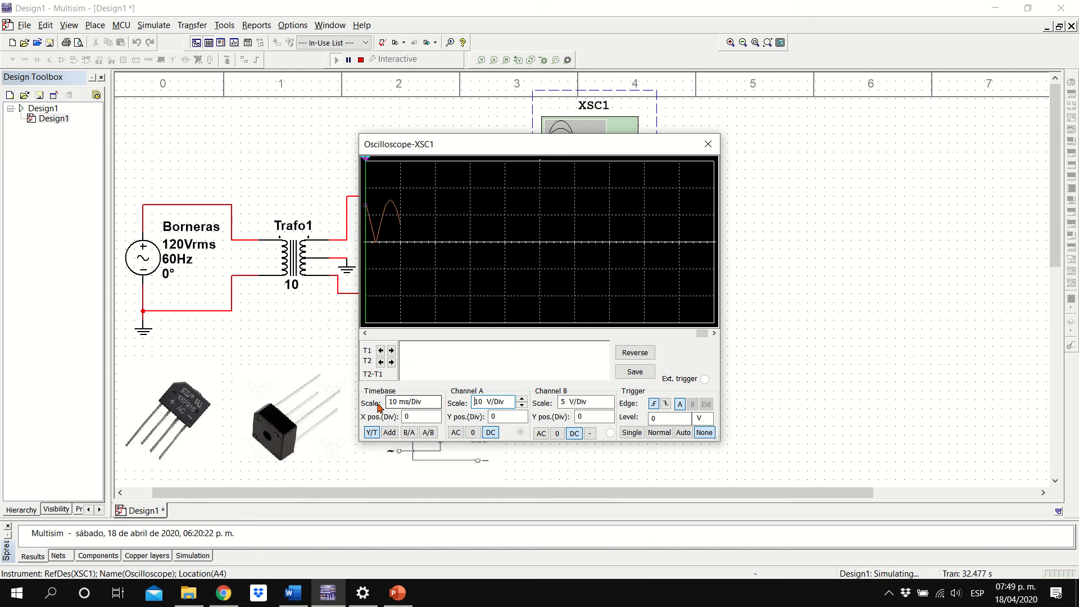
# Set the oscilloscope's timebase scale to 5 ms/Div
pyautogui.click(423, 403)
pyautogui.click(435, 399)
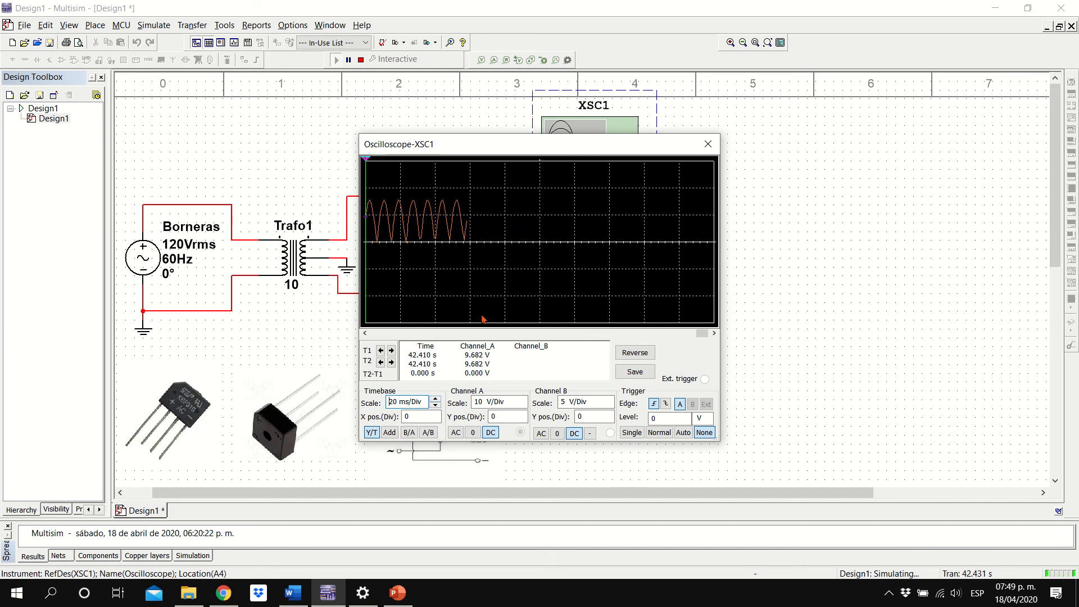
pyautogui.click(436, 405)
pyautogui.click(436, 406)
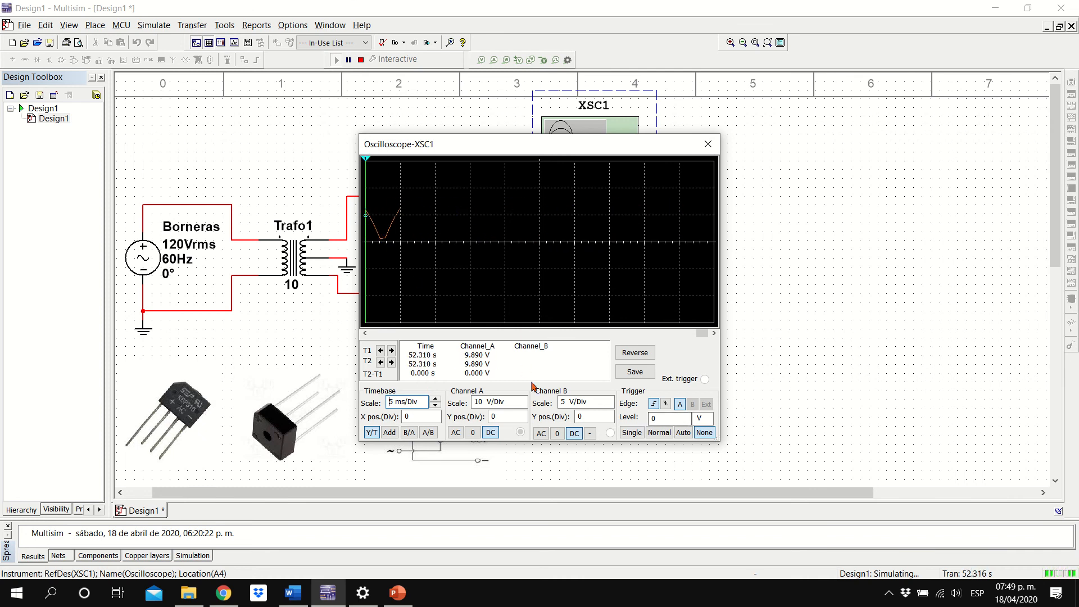
# Reverse the oscilloscope's display colours to a white background and set its trigger mode to Single
pyautogui.click(634, 352)
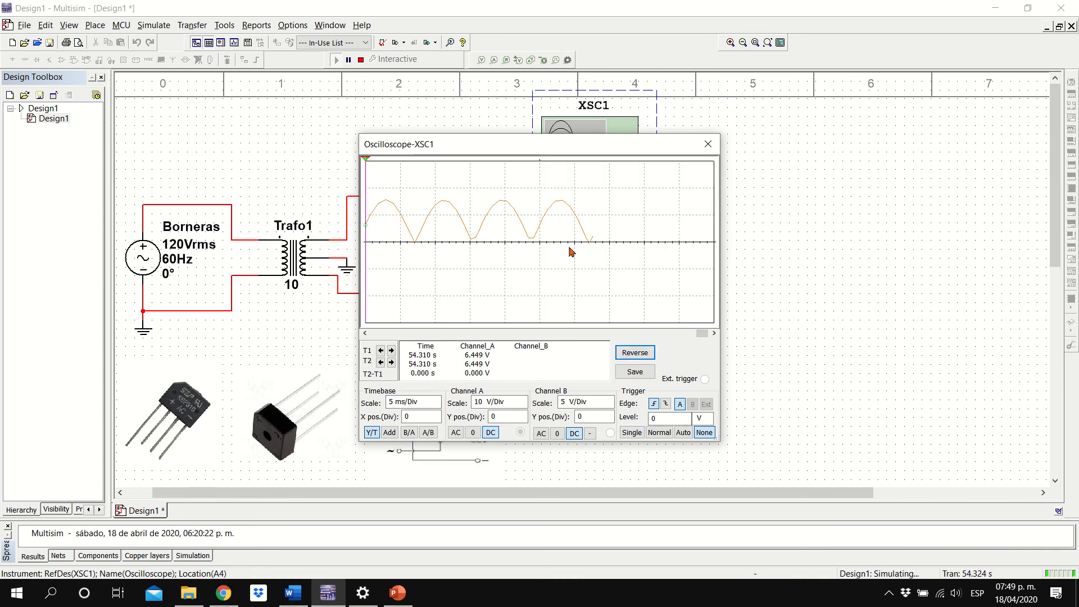
pyautogui.click(633, 434)
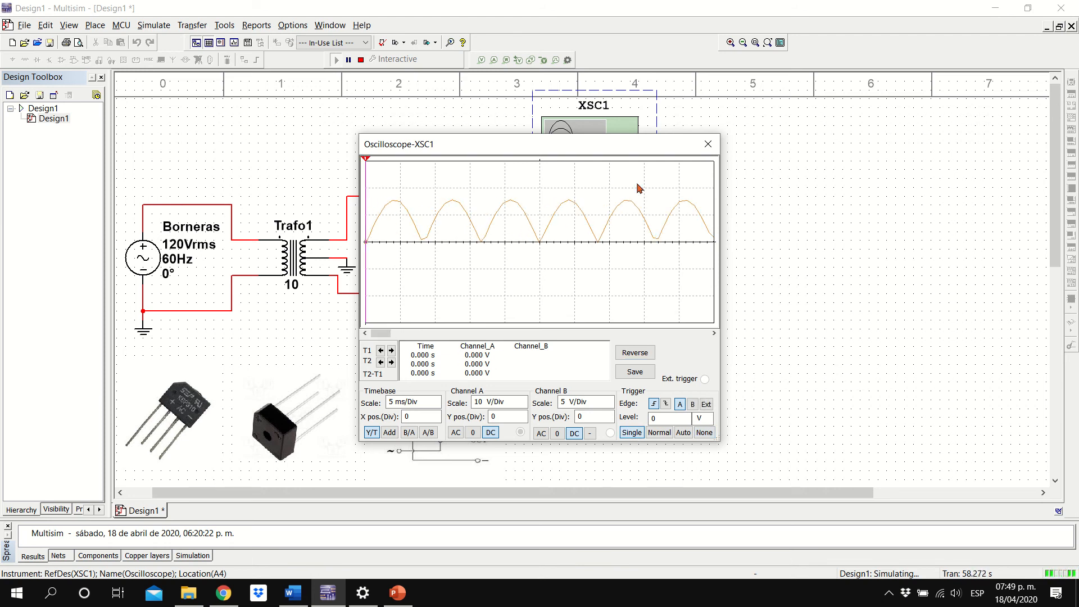
# Reposition the oscilloscope window over the transformer and diode bridge, keeping the load resistor uncovered
pyautogui.moveTo(605, 147); pyautogui.dragTo(934, 110)
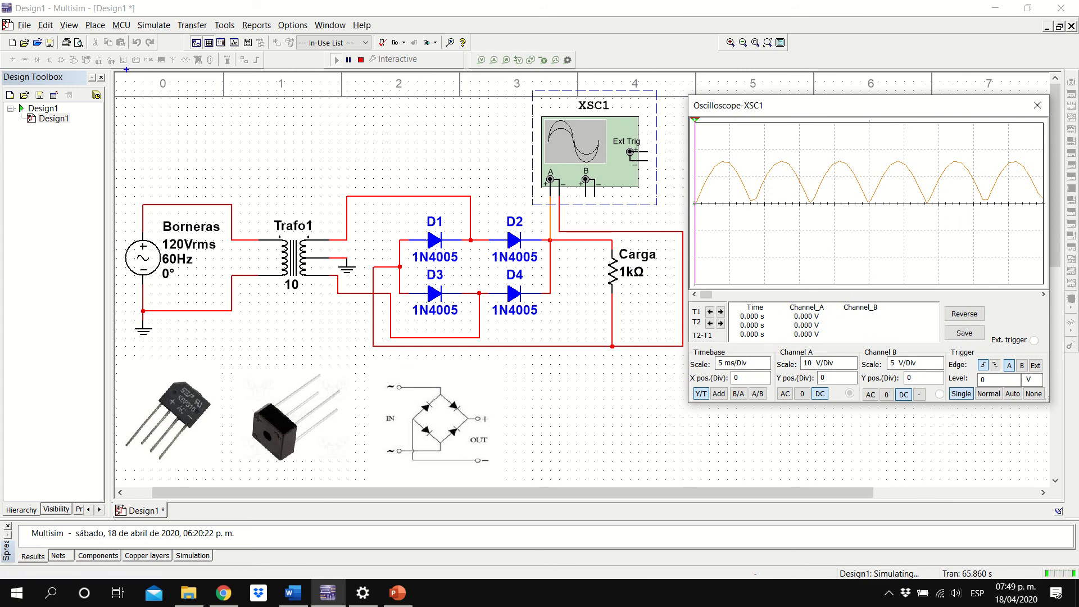
pyautogui.moveTo(127, 69); pyautogui.dragTo(688, 398)
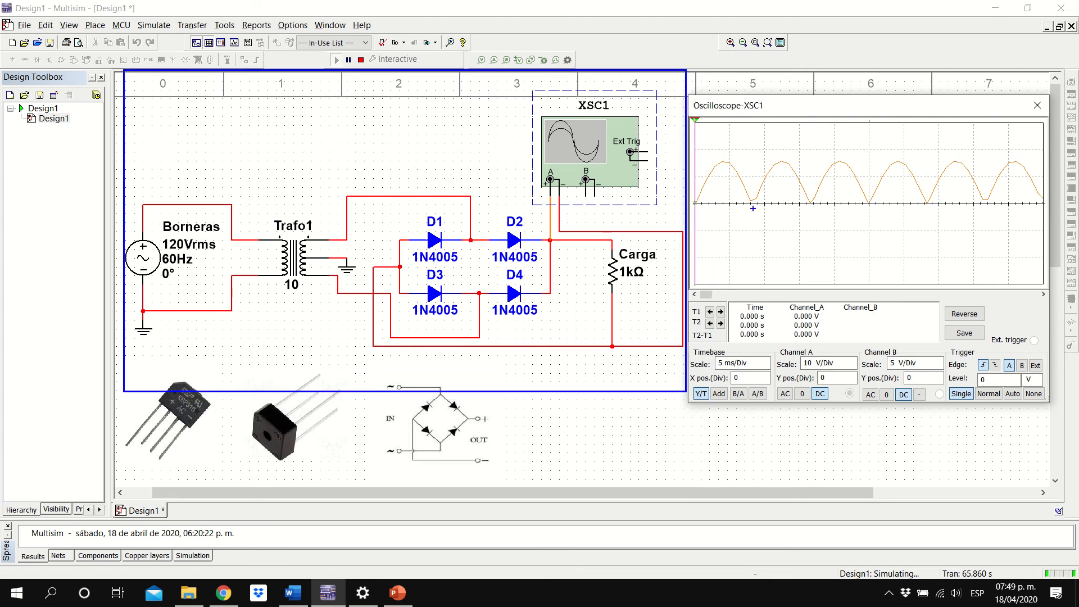
pyautogui.moveTo(686, 391); pyautogui.dragTo(687, 391)
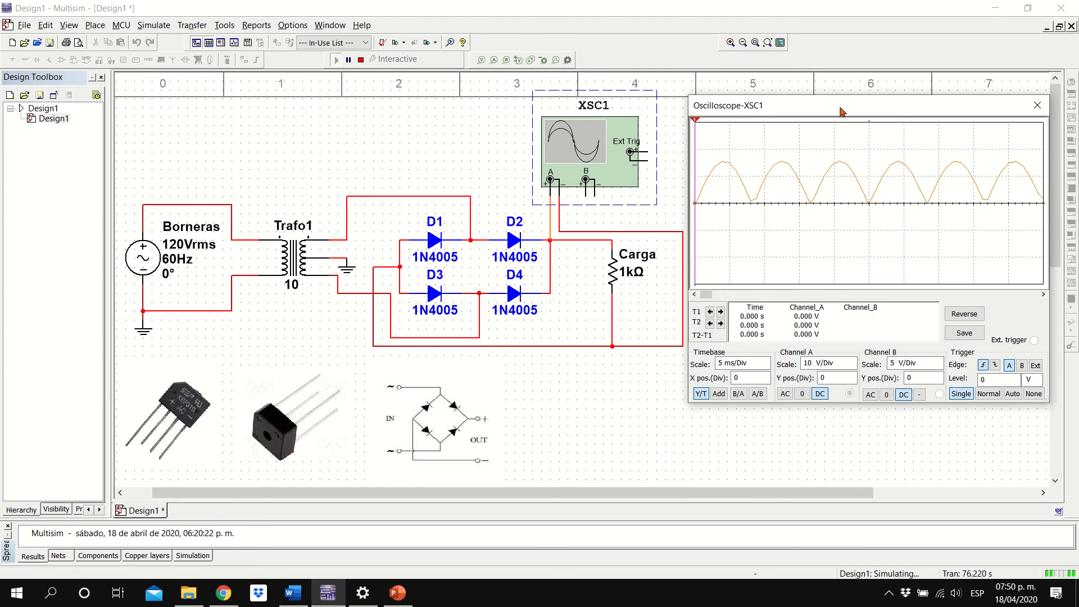
pyautogui.moveTo(841, 108); pyautogui.dragTo(356, 68)
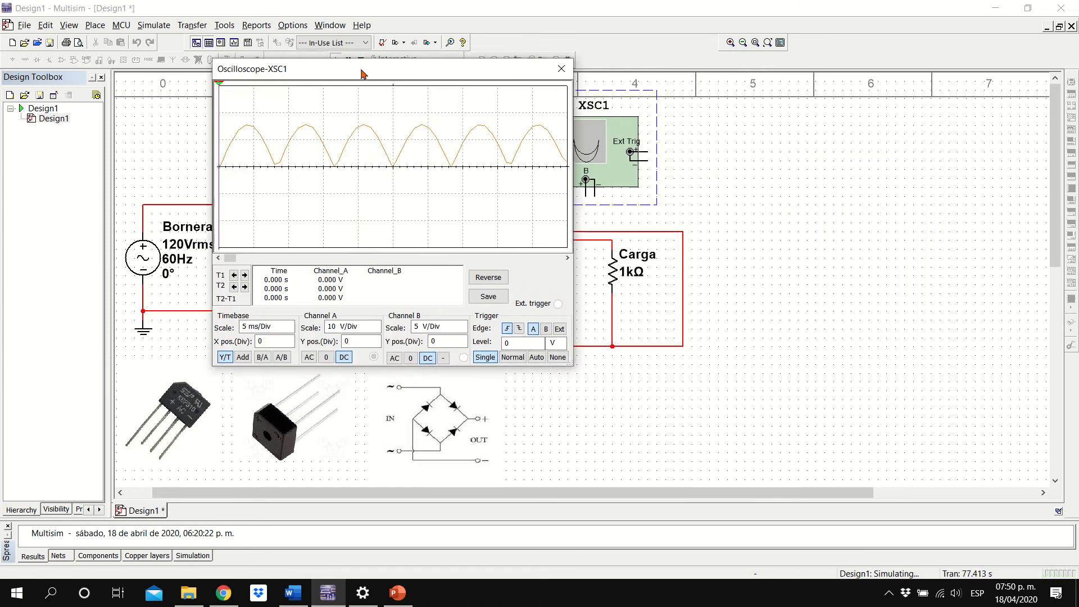
# Enlarge the oscilloscope window and reposition it slightly lower over the schematic so the simulation controls are uncovered
pyautogui.moveTo(565, 362); pyautogui.dragTo(730, 461)
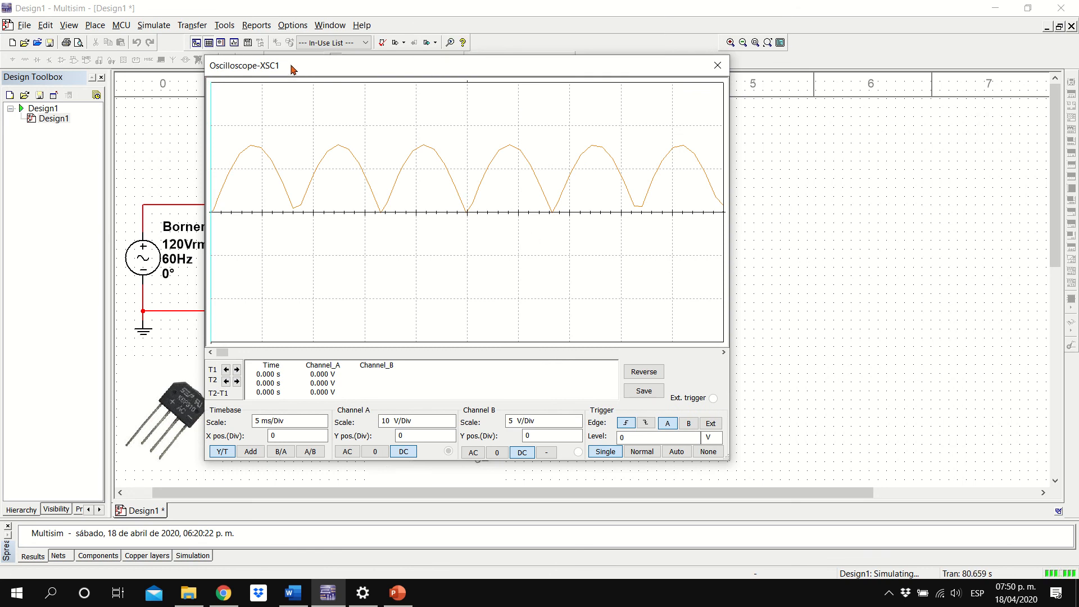
pyautogui.moveTo(292, 70); pyautogui.dragTo(280, 86)
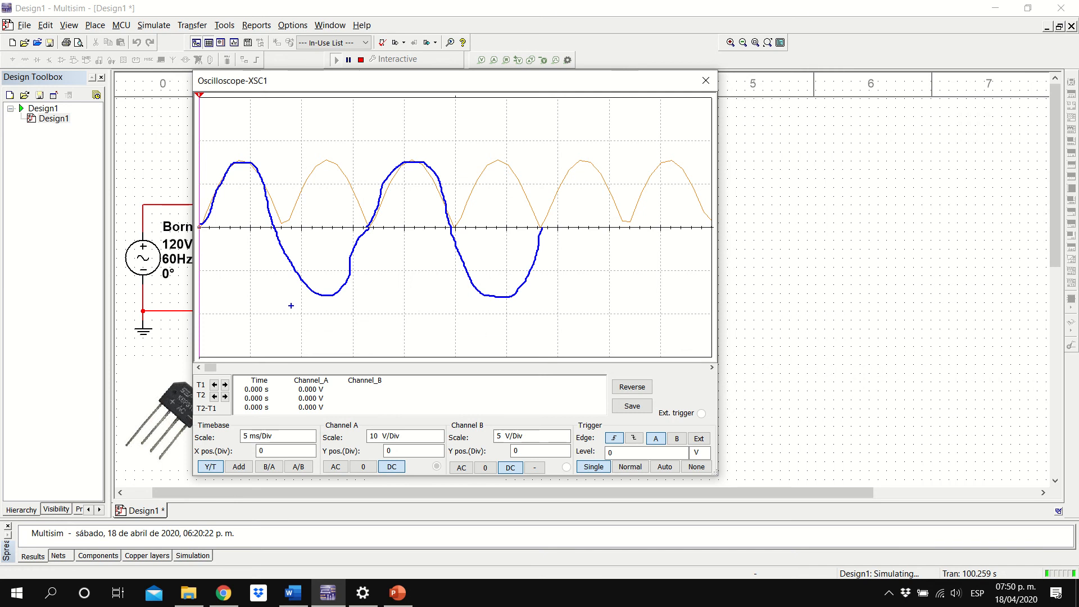
# Annotate the trace in red to show the negative half-cycles flipped into positive ones, and clear the on-screen drawings
pyautogui.moveTo(303, 240)
pyautogui.mouseDown()
pyautogui.moveTo(329, 238)
pyautogui.moveTo(319, 278)
pyautogui.moveTo(341, 279)
pyautogui.mouseUp()
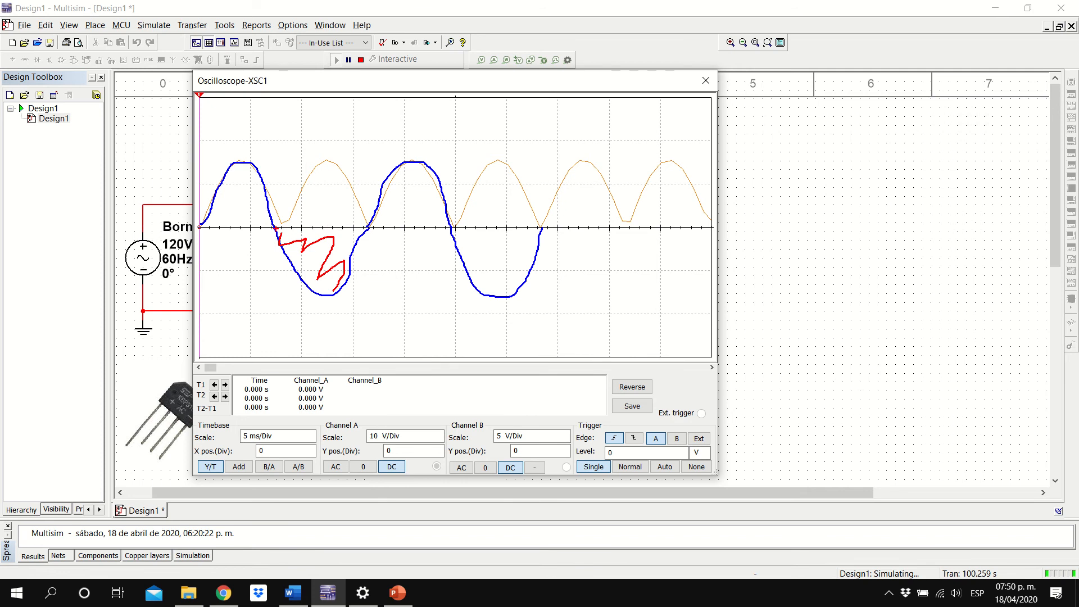
pyautogui.moveTo(280, 228); pyautogui.dragTo(301, 196)
pyautogui.moveTo(344, 164); pyautogui.dragTo(358, 217)
pyautogui.moveTo(457, 227)
pyautogui.mouseDown()
pyautogui.moveTo(462, 190)
pyautogui.moveTo(502, 163)
pyautogui.moveTo(533, 206)
pyautogui.mouseUp()
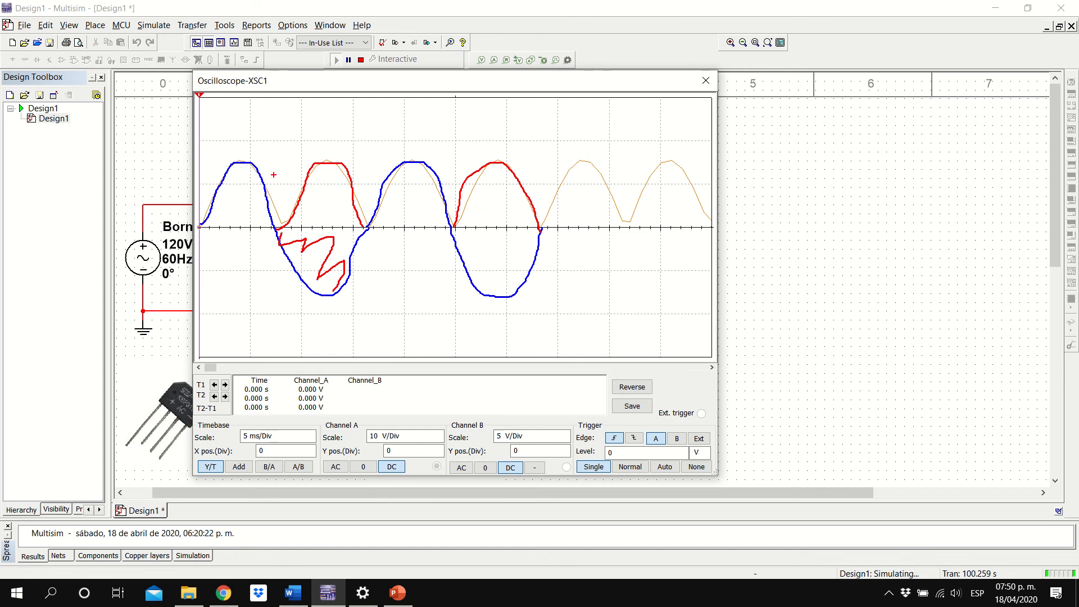
pyautogui.moveTo(242, 187); pyautogui.dragTo(248, 217)
pyautogui.moveTo(310, 271); pyautogui.dragTo(349, 268)
pyautogui.press('Escape')
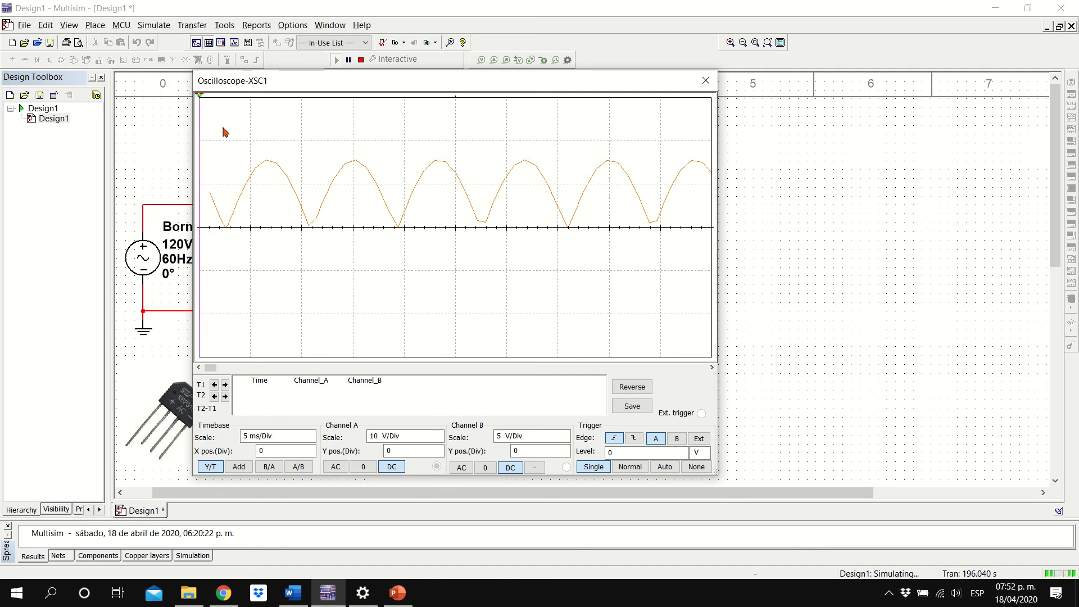
# Move the T2 measurement cursor along the rectified waveform to read channel A's voltage at different points
pyautogui.moveTo(202, 100); pyautogui.dragTo(267, 108)
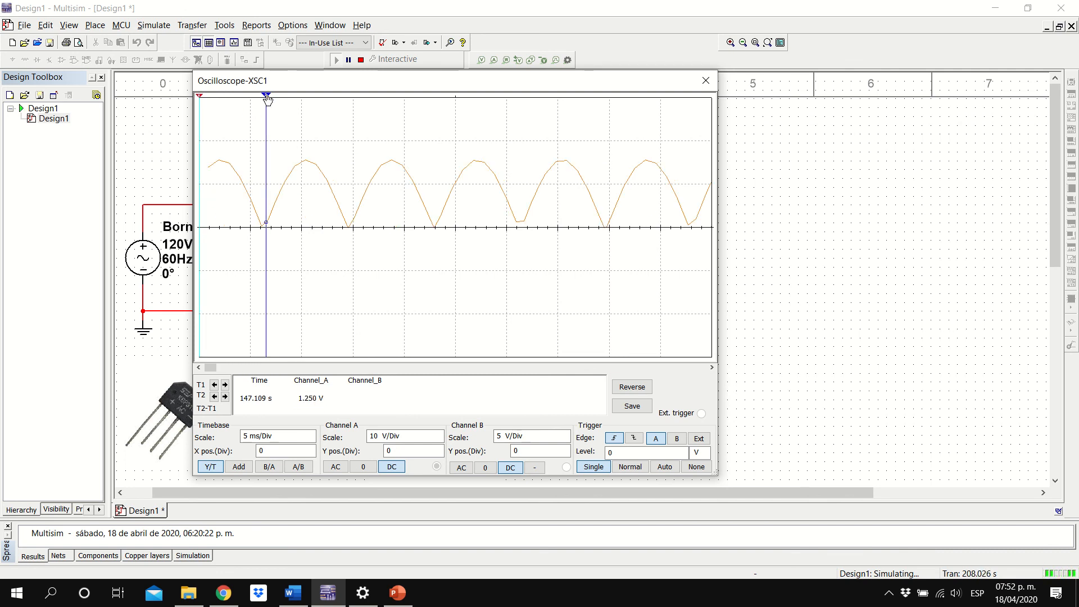
pyautogui.moveTo(268, 96); pyautogui.dragTo(308, 97)
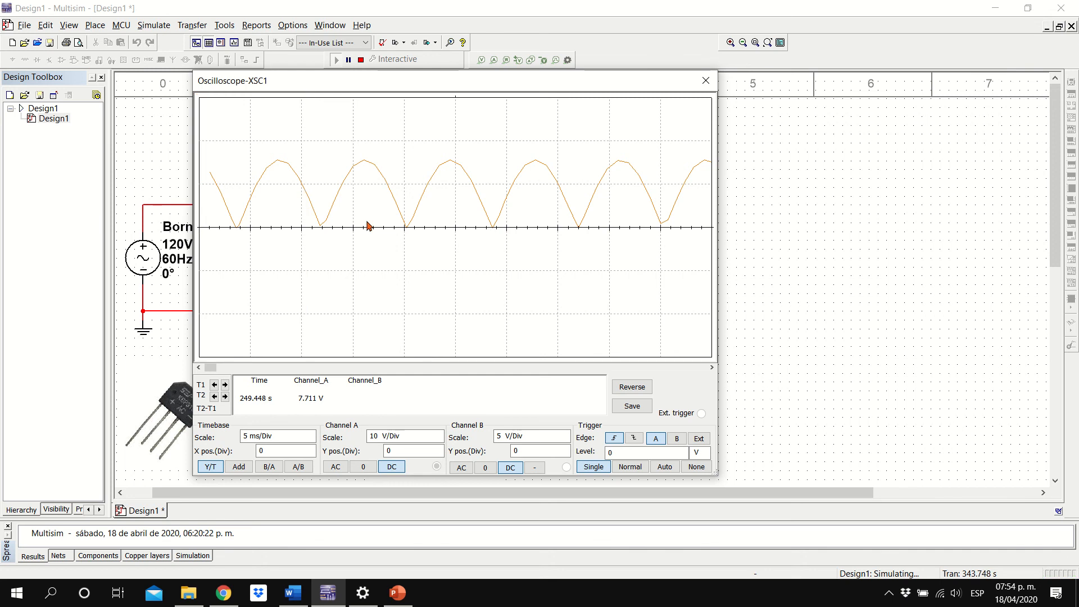
# Move the oscilloscope aside to view the bridge circuit, bring it back, and place cursor T2 near the first peak to read its voltage
pyautogui.moveTo(364, 86); pyautogui.dragTo(821, 103)
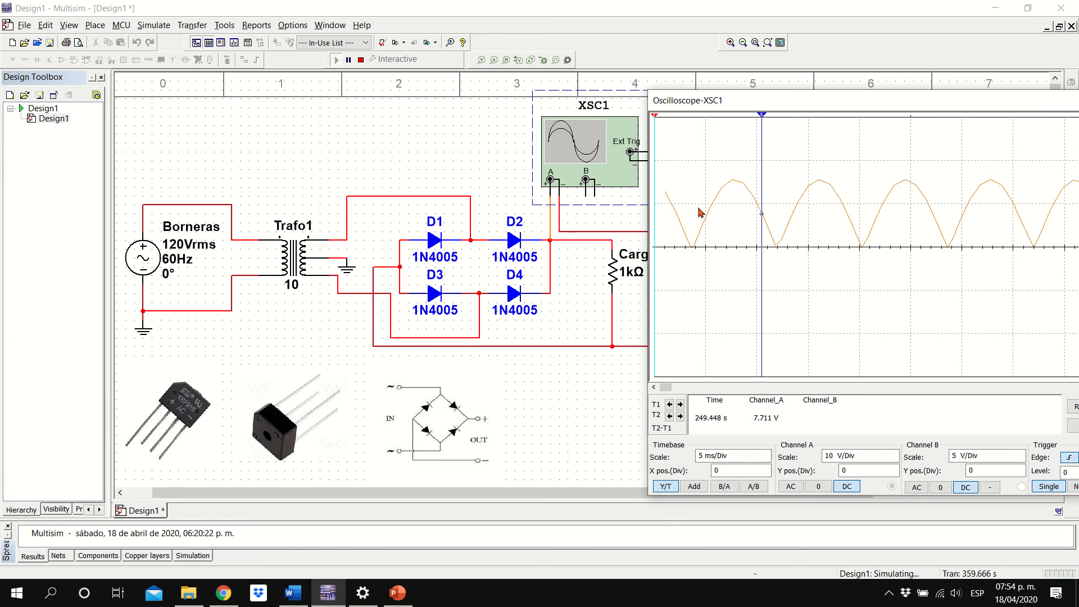
pyautogui.moveTo(740, 105); pyautogui.dragTo(306, 107)
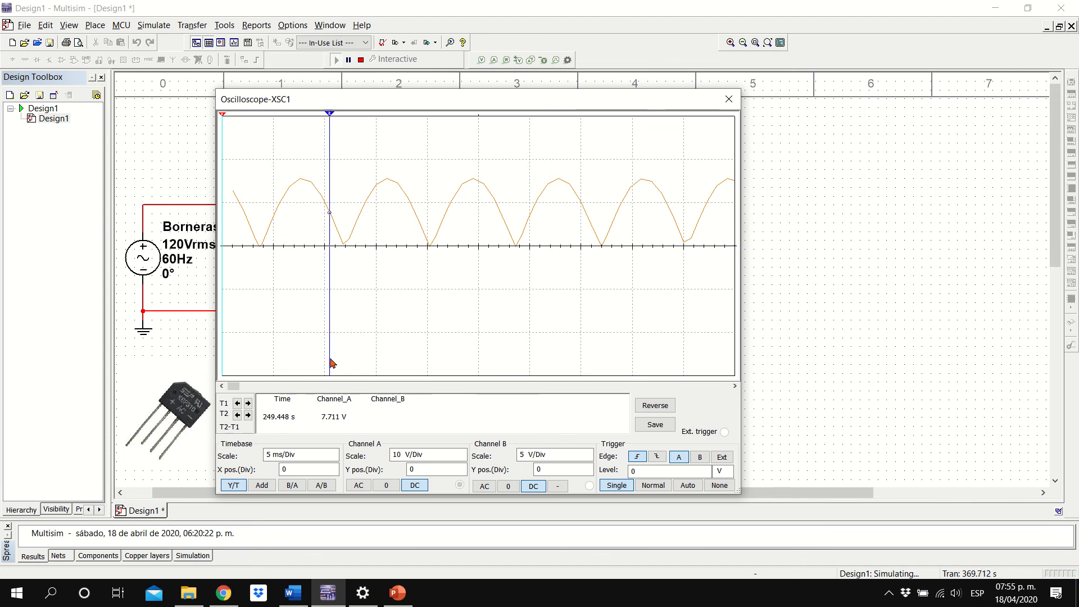
pyautogui.moveTo(330, 115); pyautogui.dragTo(308, 120)
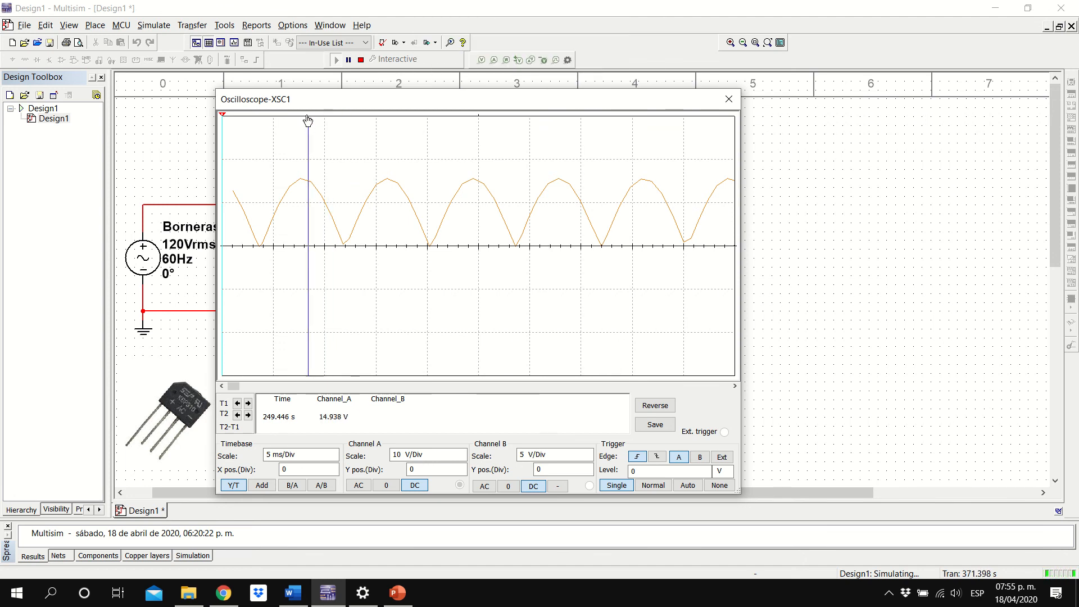